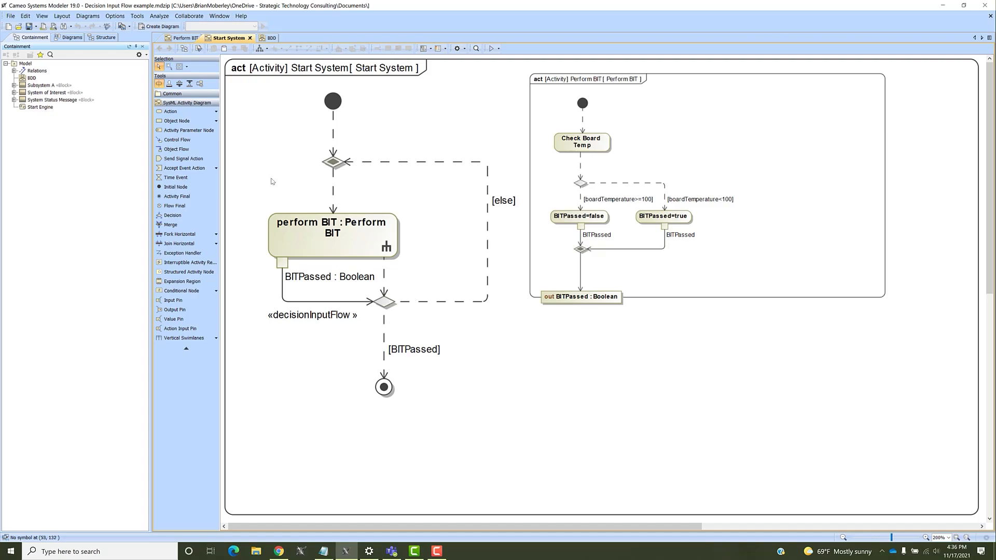
pyautogui.click(286, 263)
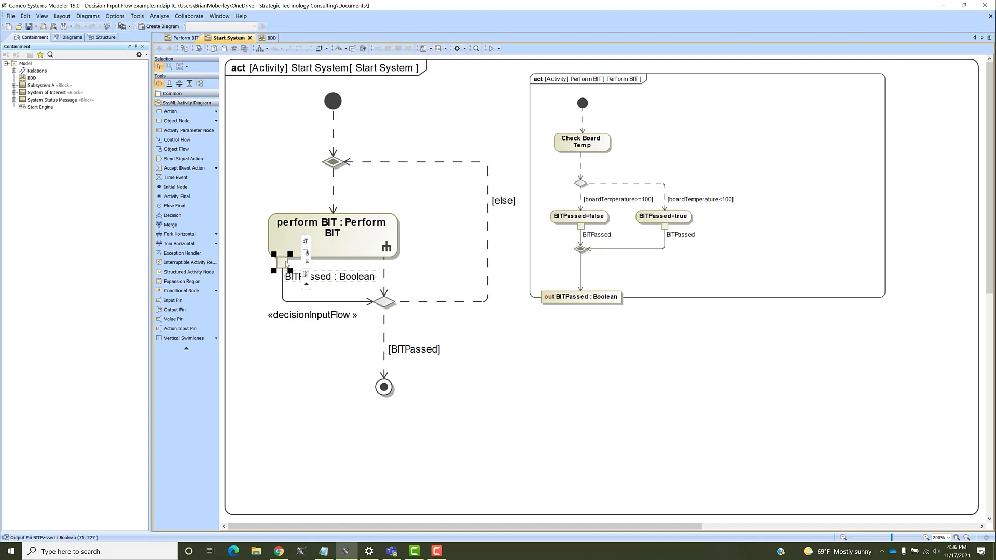
pyautogui.click(294, 241)
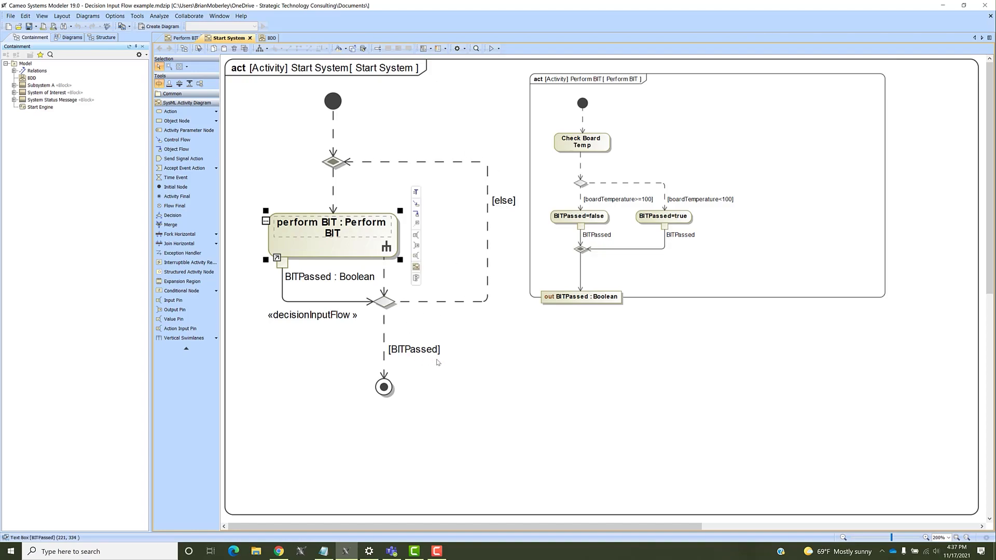
pyautogui.click(280, 177)
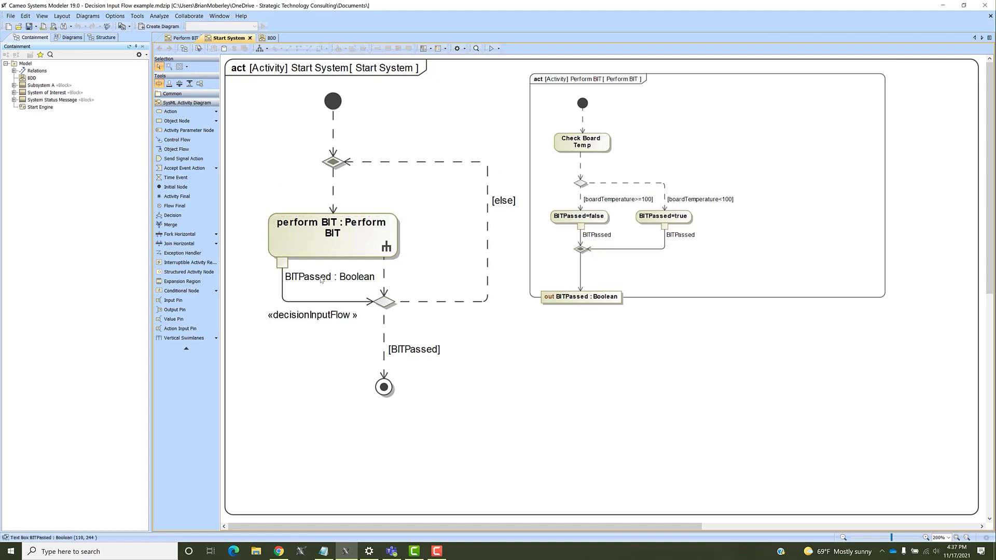
pyautogui.rightClick(315, 302)
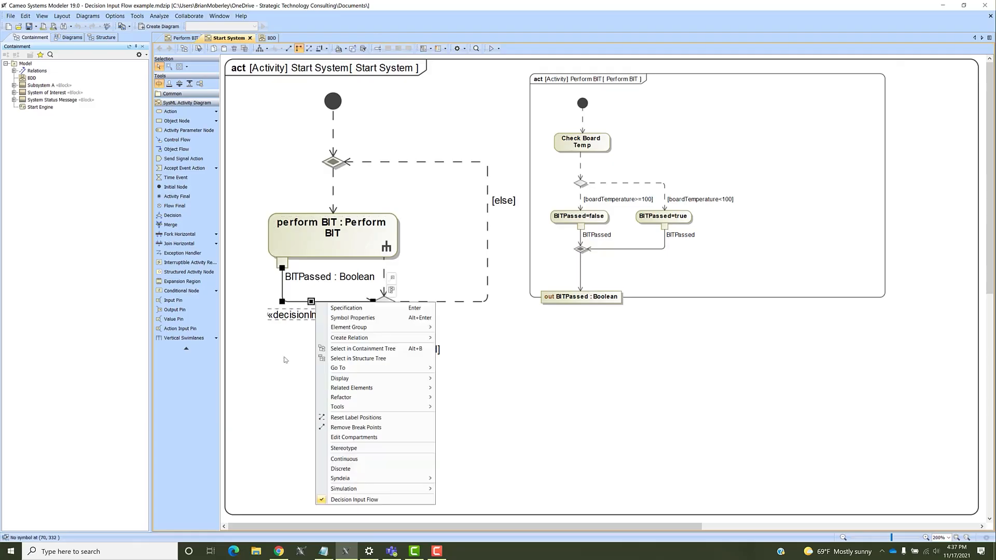
pyautogui.click(285, 359)
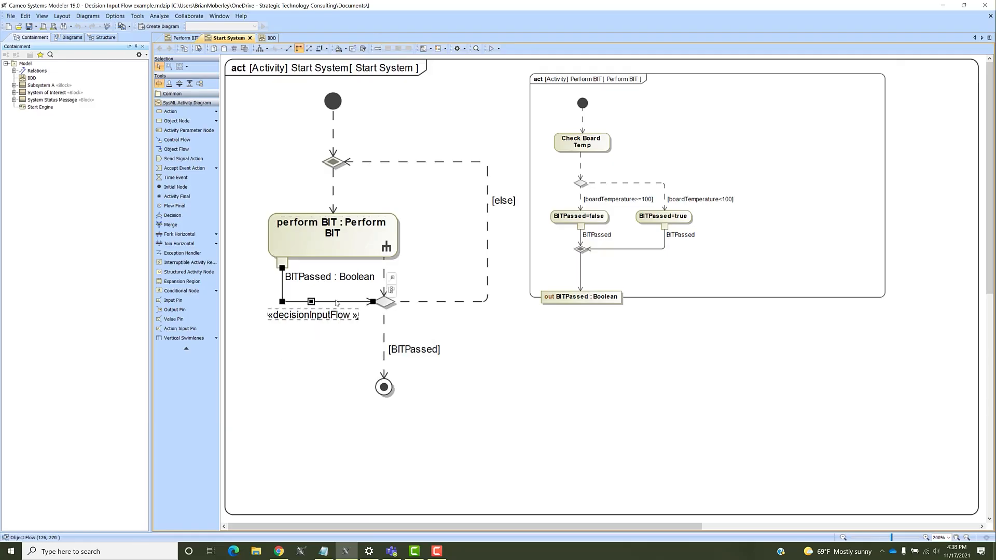
# Turn Decision Input Flow off and on again for the BITPassed object flow, and move its stereotype label below the line.
pyautogui.rightClick(336, 303)
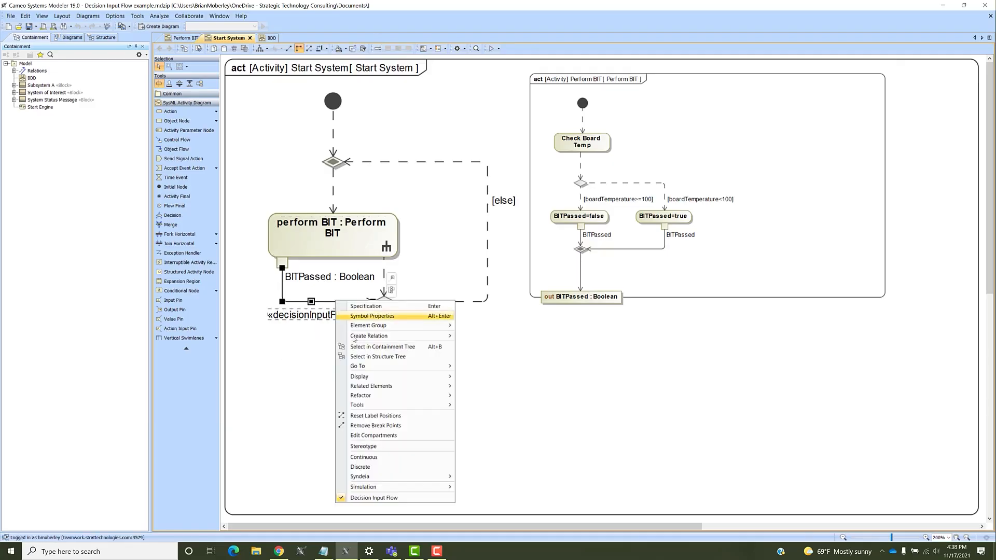
pyautogui.click(356, 497)
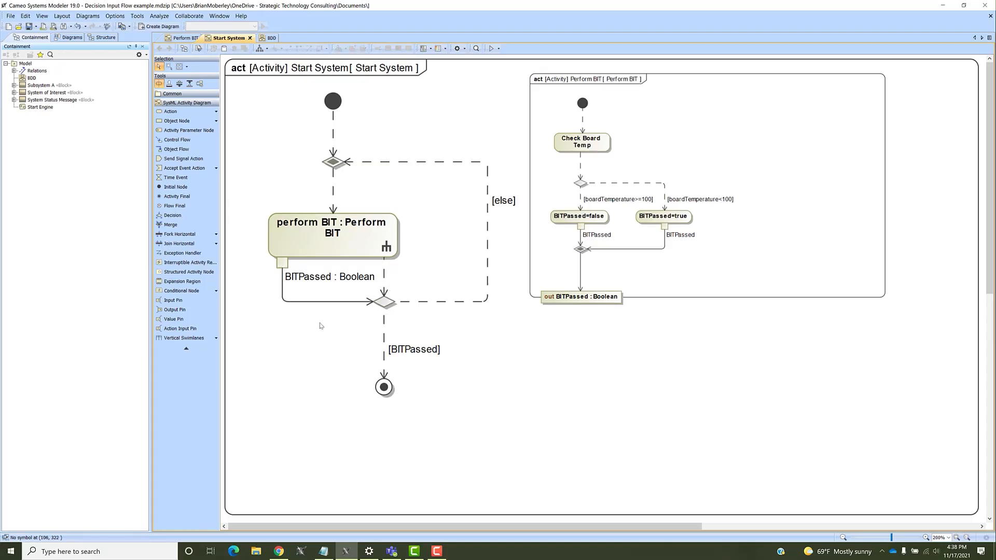
pyautogui.rightClick(329, 304)
pyautogui.click(371, 499)
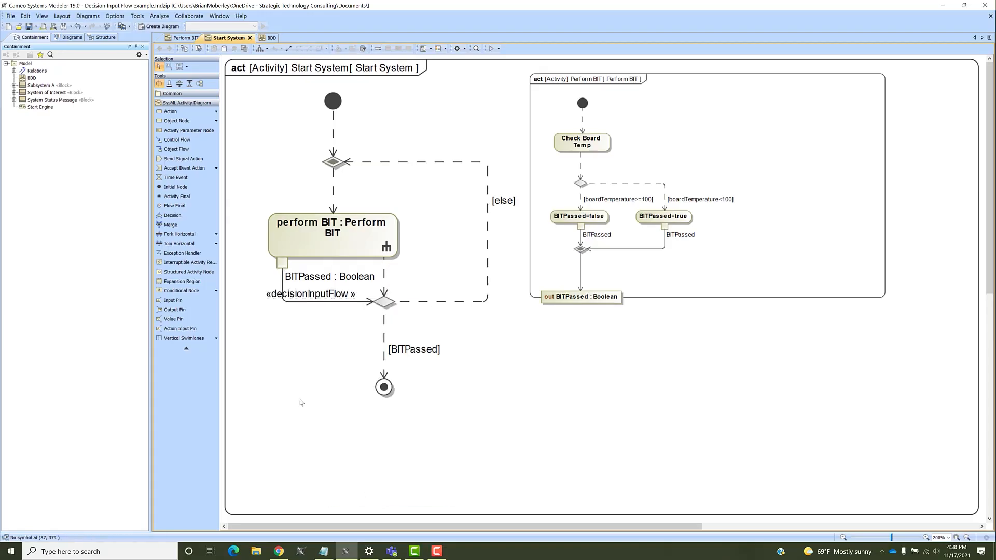
pyautogui.moveTo(329, 294); pyautogui.dragTo(336, 317)
pyautogui.click(335, 334)
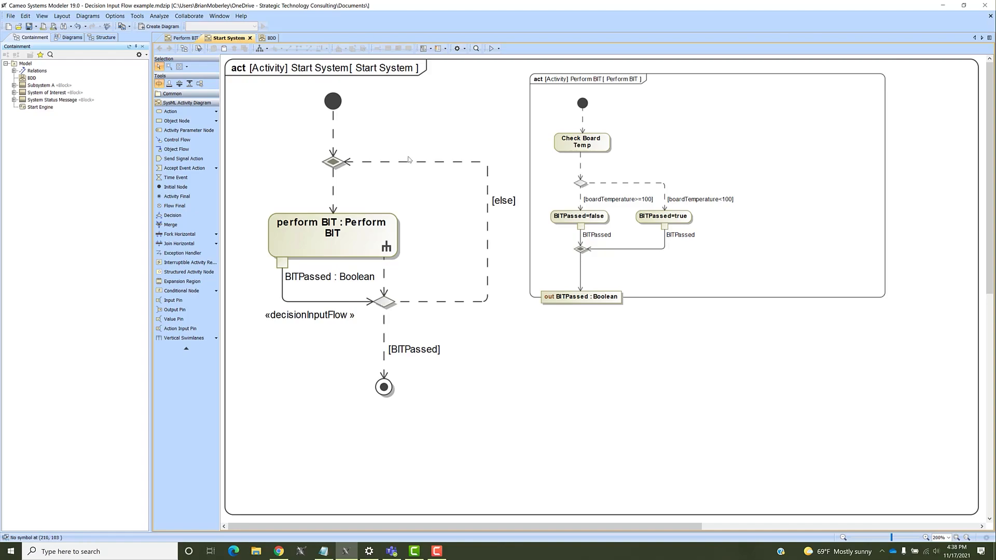
# Remove Decision Input Flow from the BITPassed object flow and delete the control flow between perform BIT and the decision node.
pyautogui.rightClick(350, 302)
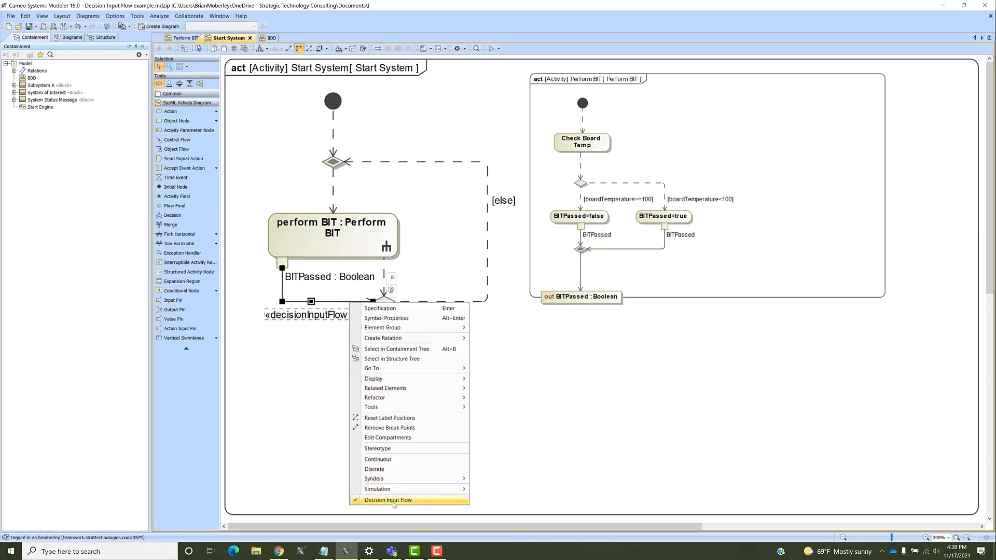
pyautogui.click(394, 501)
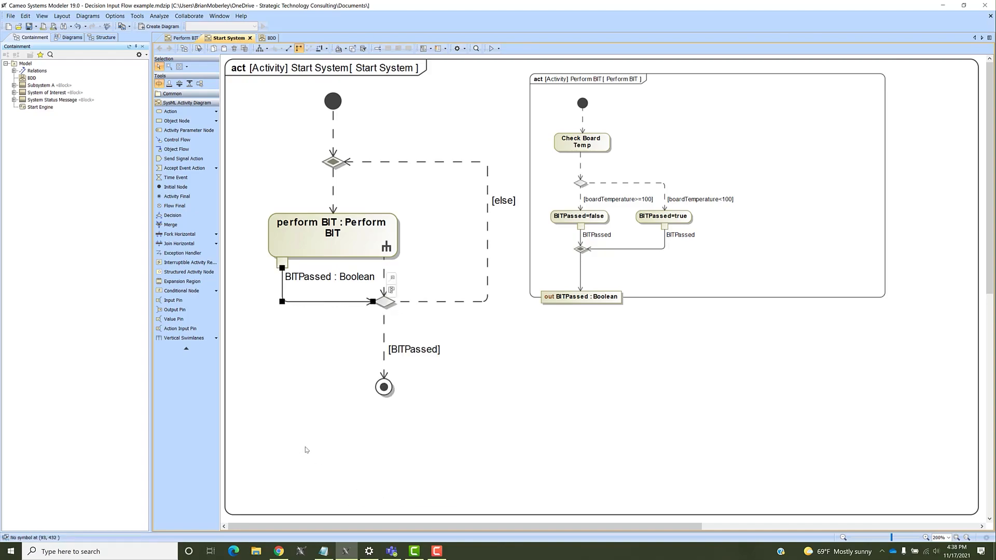
pyautogui.click(385, 282)
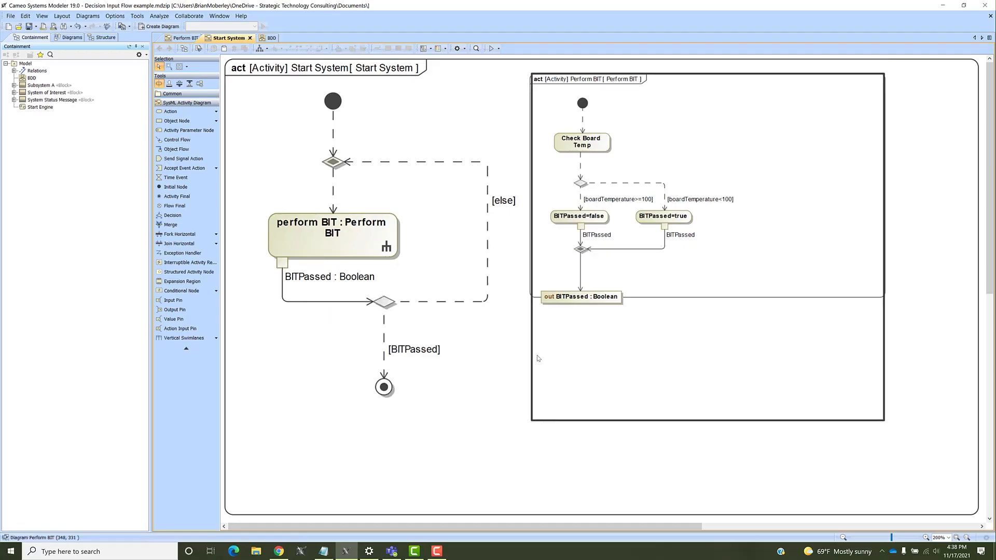
pyautogui.click(537, 357)
pyautogui.click(355, 369)
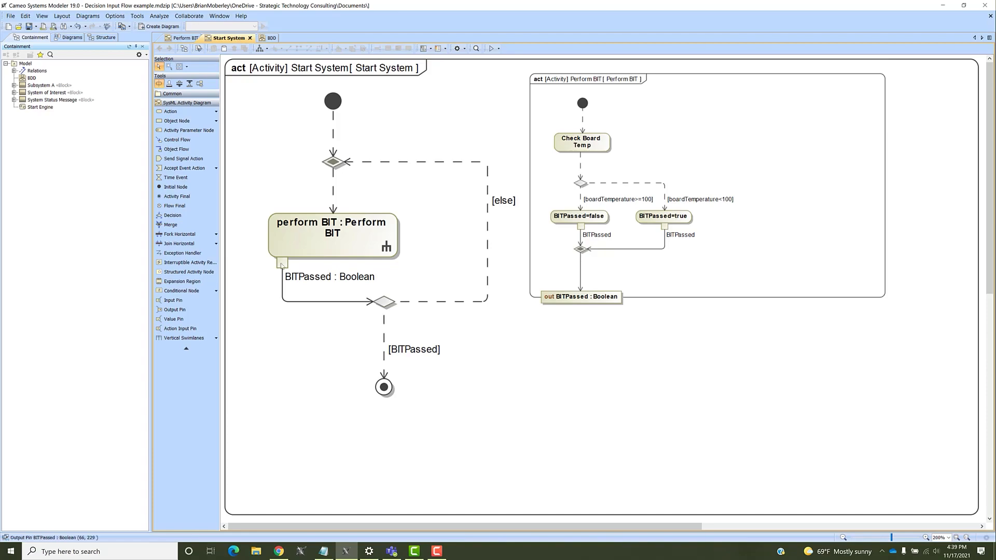
# Mark the object flow from the BITPassed pin to the decision as Decision Input Flow and place its label below the line.
pyautogui.rightClick(304, 306)
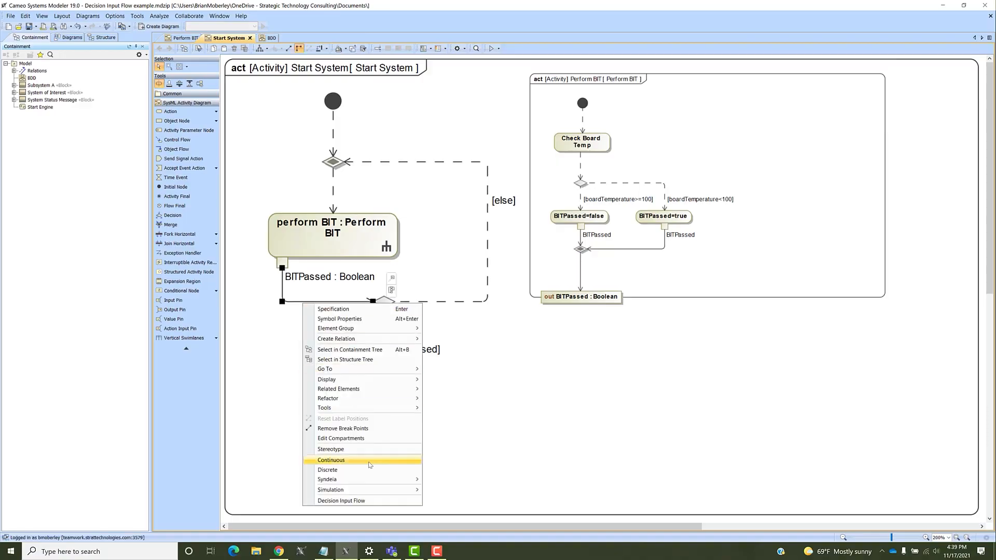
pyautogui.click(372, 500)
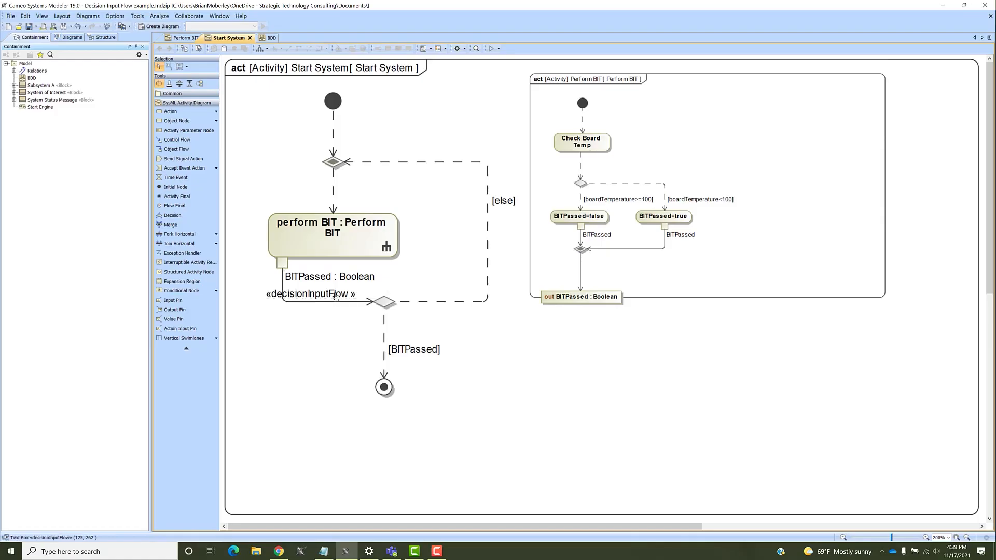
pyautogui.click(332, 313)
pyautogui.moveTo(332, 313); pyautogui.dragTo(330, 311)
pyautogui.click(333, 368)
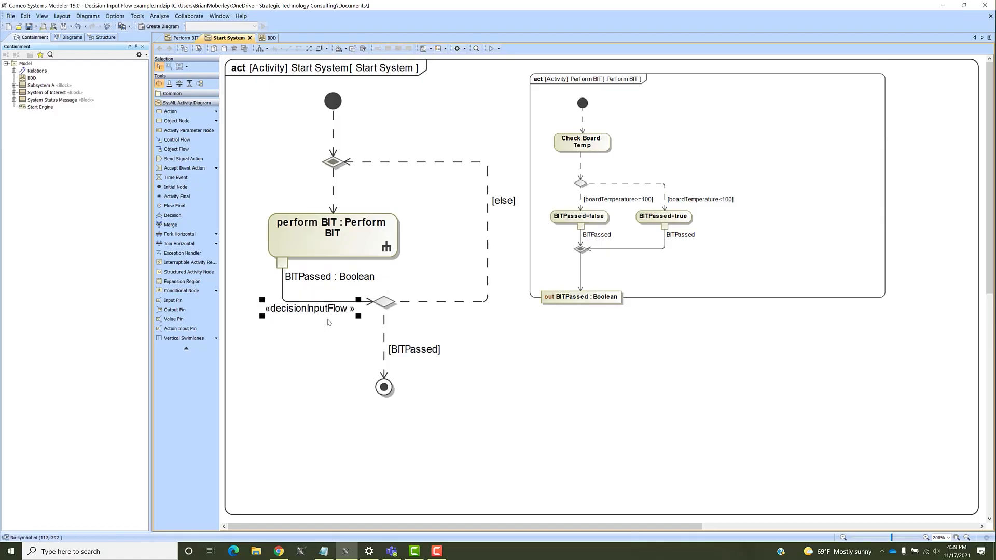
# Draw a control flow from the perform BIT action to the decision node below it.
pyautogui.click(376, 237)
pyautogui.click(415, 207)
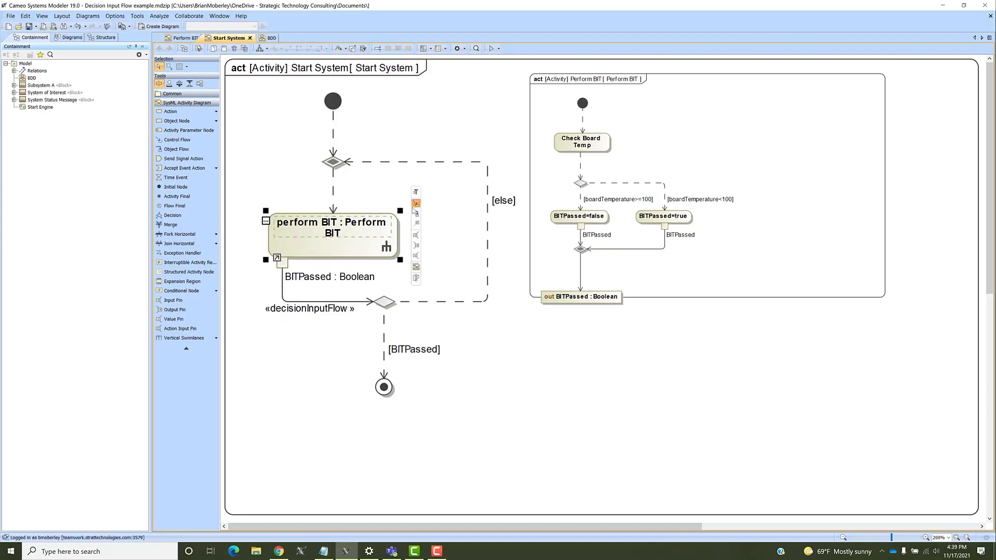
pyautogui.click(385, 301)
pyautogui.click(428, 246)
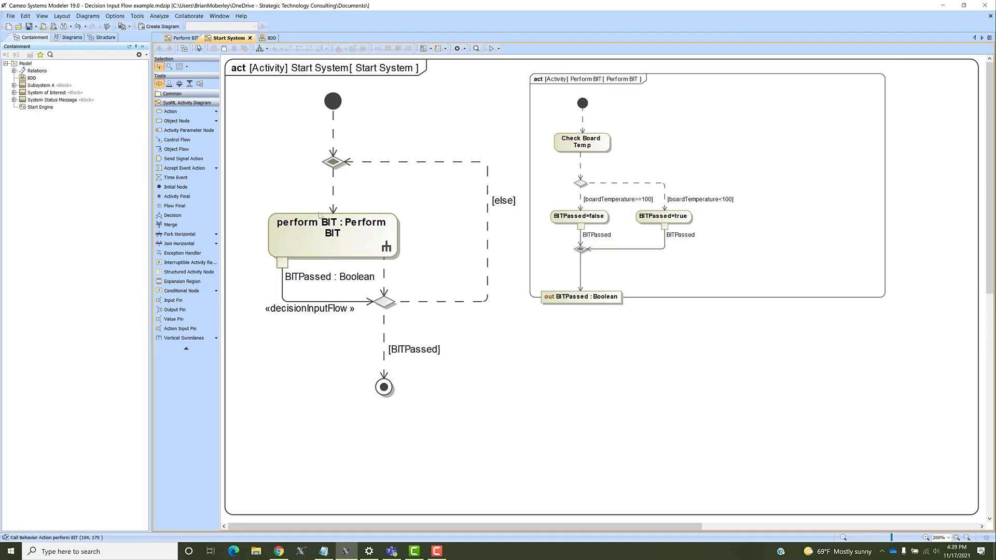
pyautogui.click(651, 136)
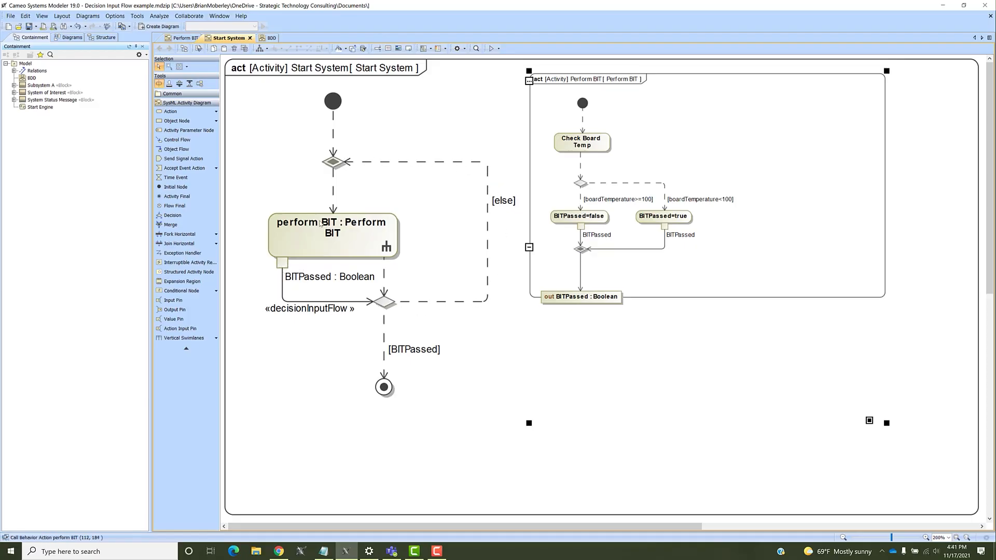
pyautogui.click(302, 186)
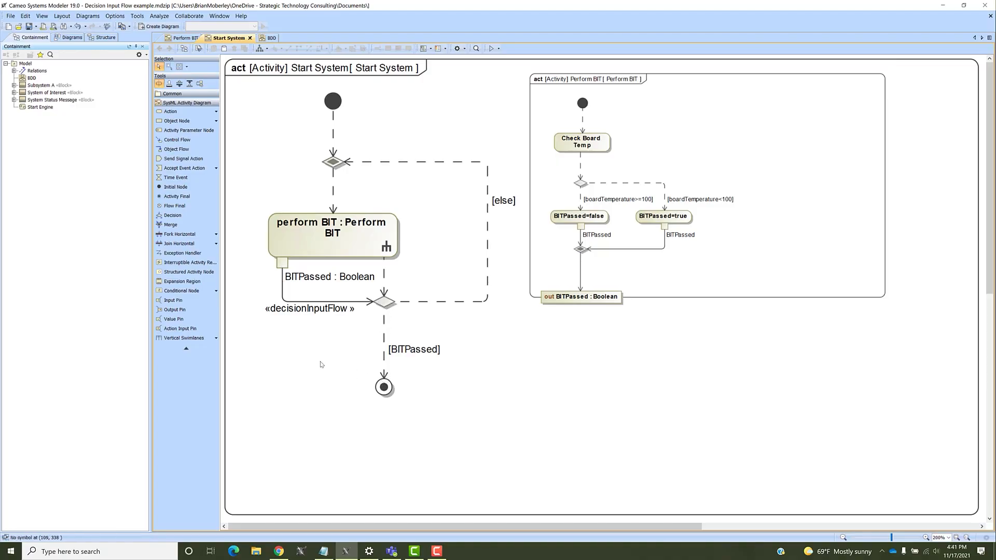
pyautogui.click(498, 49)
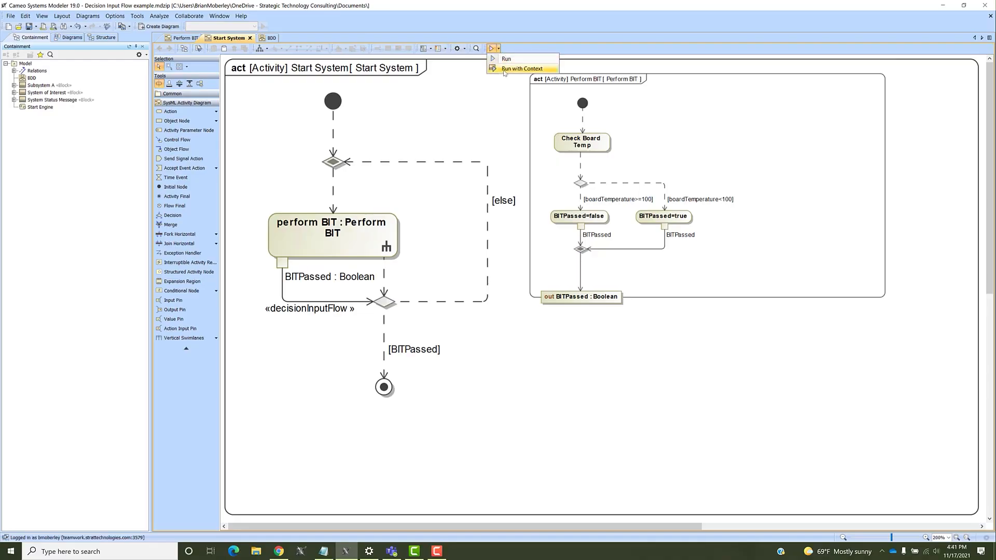
pyautogui.click(483, 135)
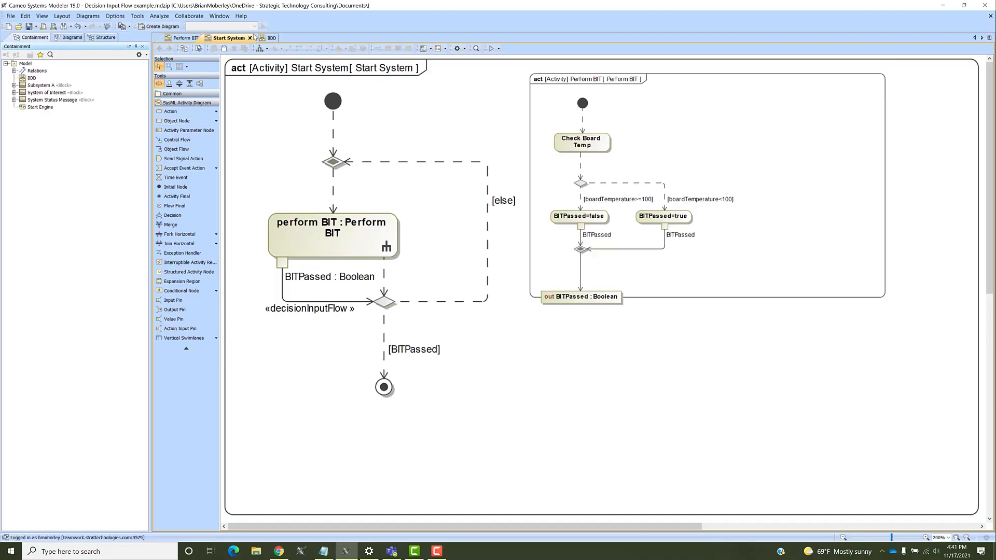
# Open the BDD diagram and examine the Subsystem A block with its value properties.
pyautogui.click(268, 40)
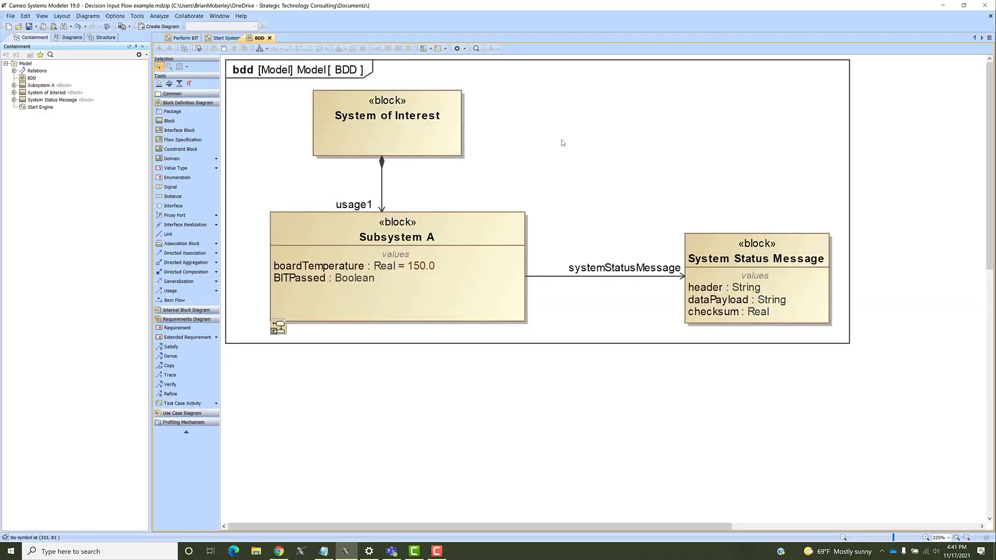
pyautogui.click(390, 240)
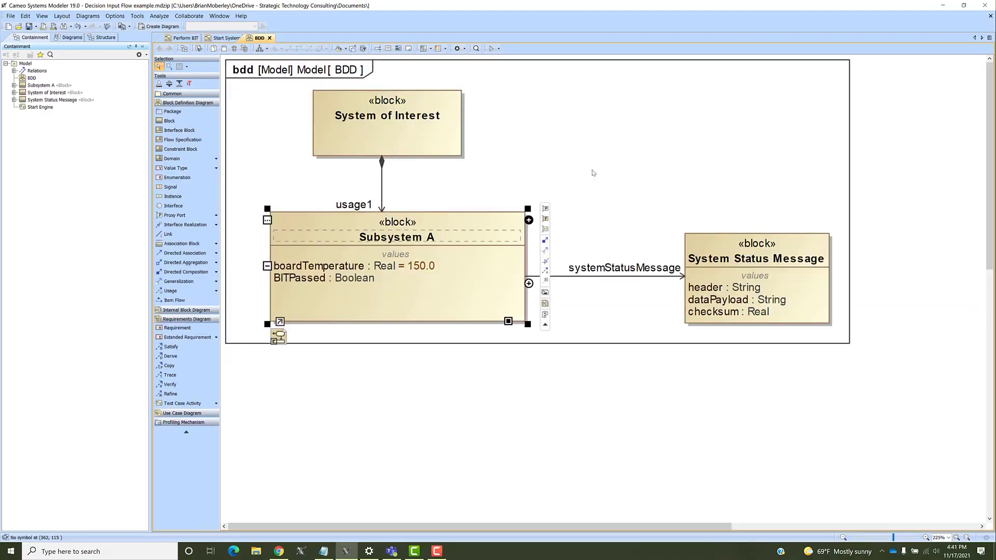
pyautogui.click(594, 172)
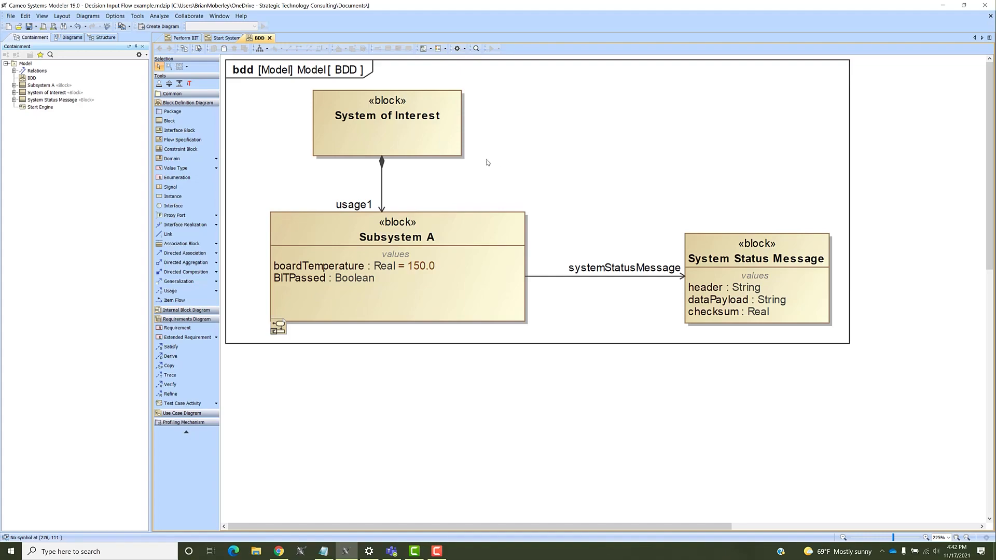
# Run the Start System activity with Subsystem A as context, at about half animation speed, and watch the BITPassed flow.
pyautogui.click(226, 39)
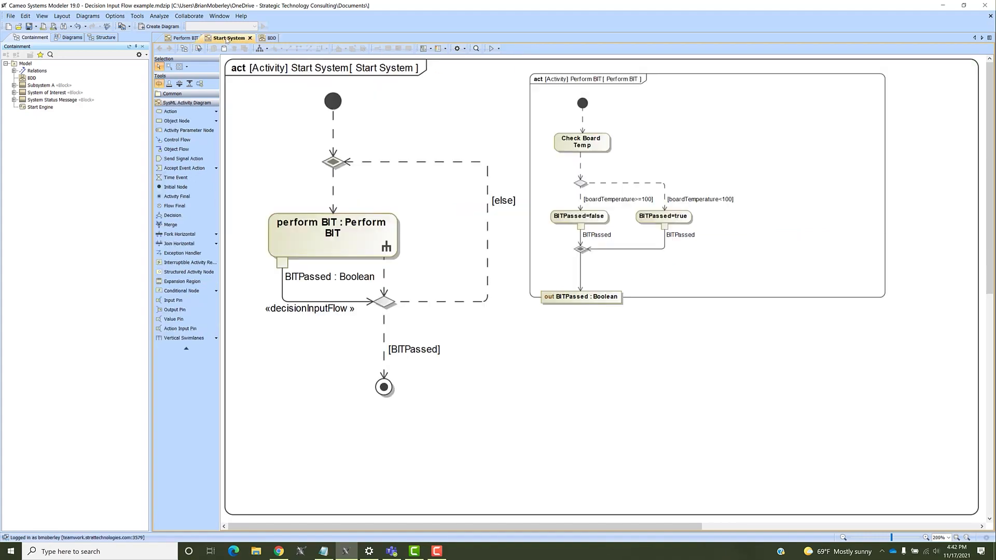
pyautogui.click(498, 49)
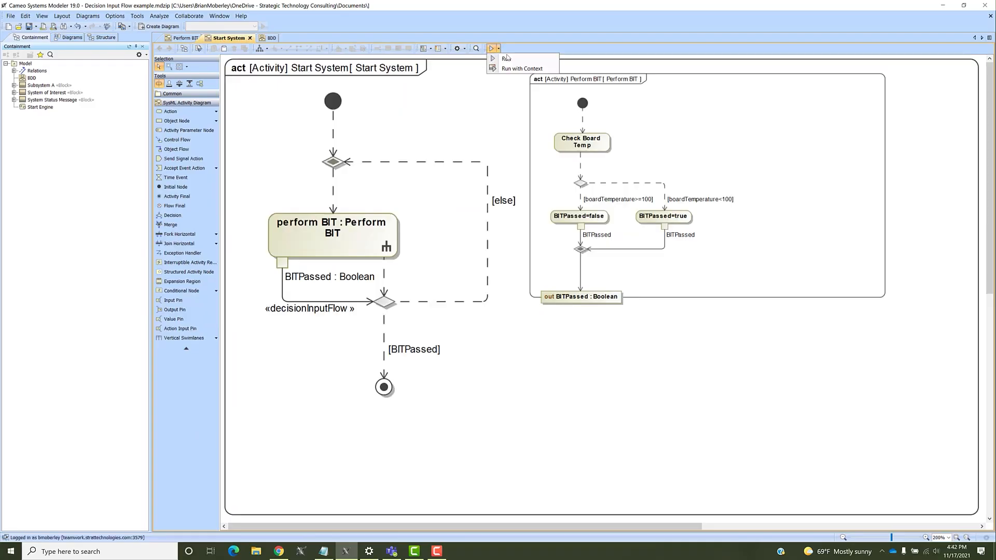
pyautogui.click(520, 69)
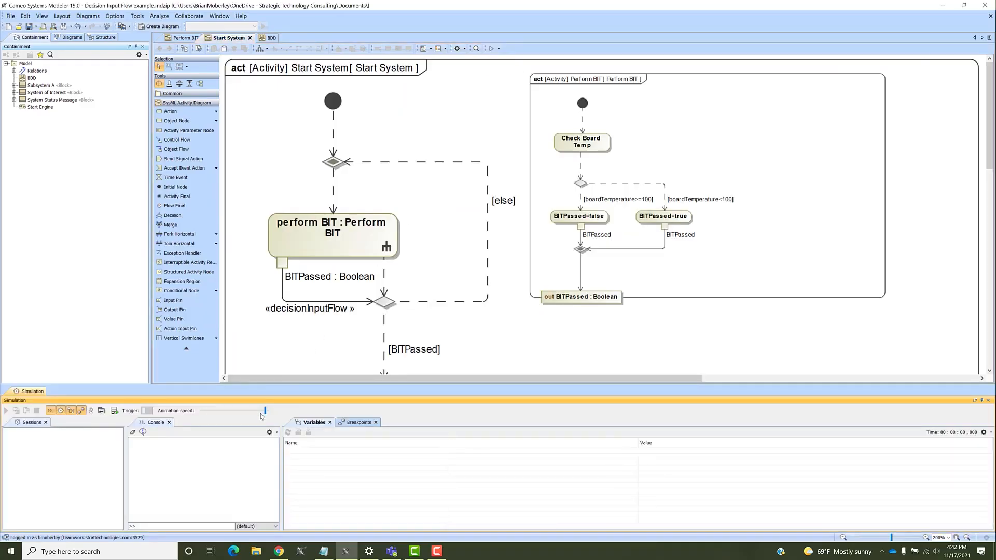
pyautogui.moveTo(265, 411); pyautogui.dragTo(235, 414)
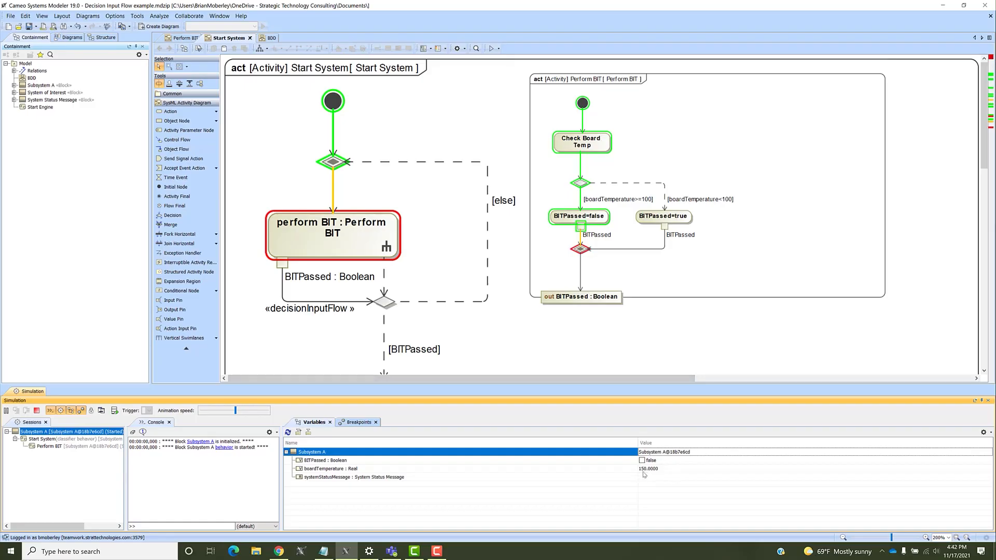
pyautogui.scroll(-1, 351, 325)
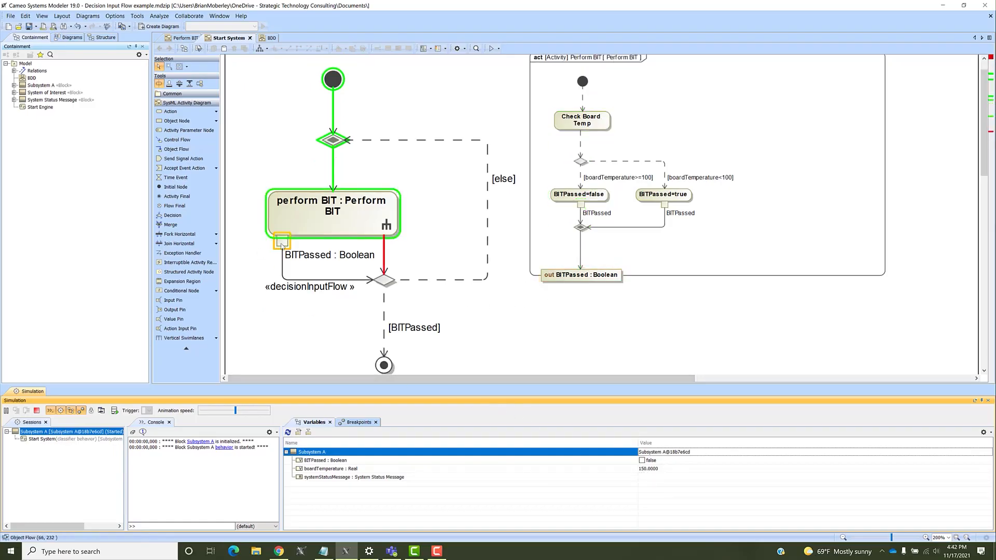
pyautogui.moveTo(281, 246)
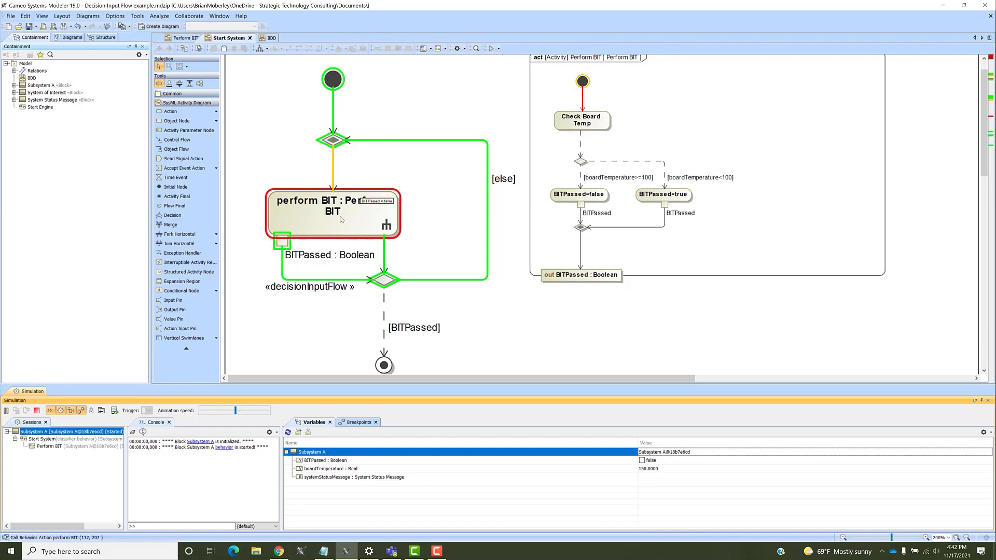
# Set Subsystem A's boardTemperature to 92 in the running simulation and let the activity run to its end.
pyautogui.doubleClick(668, 469)
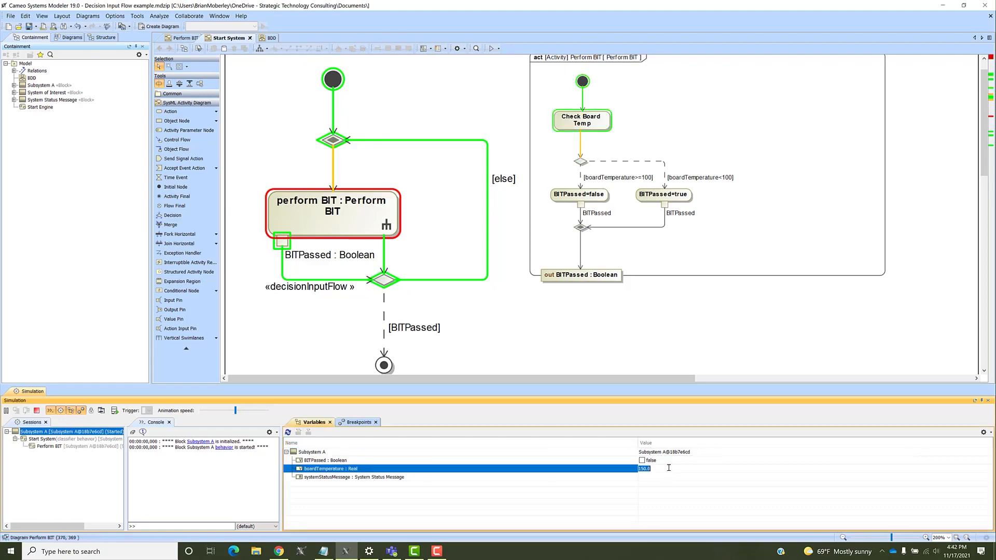
pyautogui.write('9')
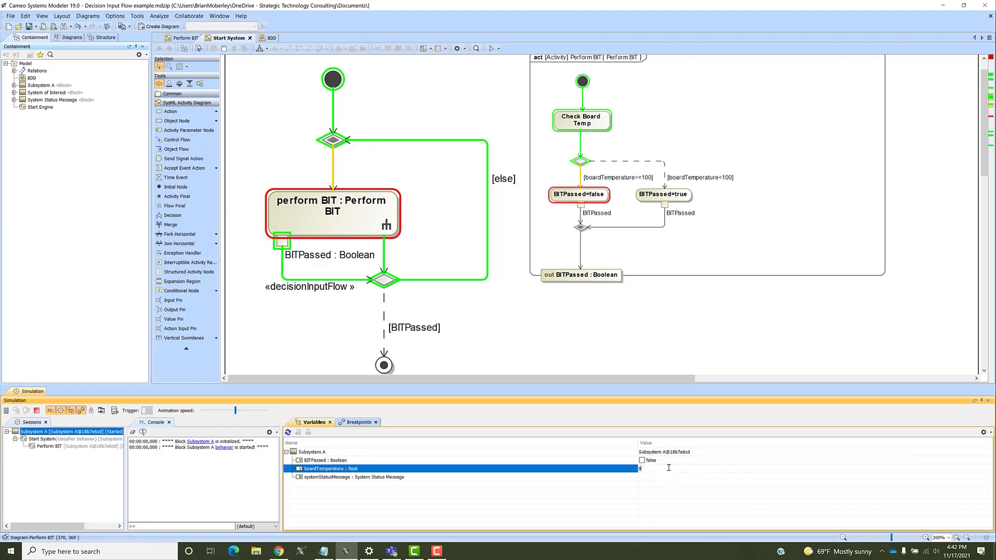
pyautogui.write('2')
pyautogui.press('Return')
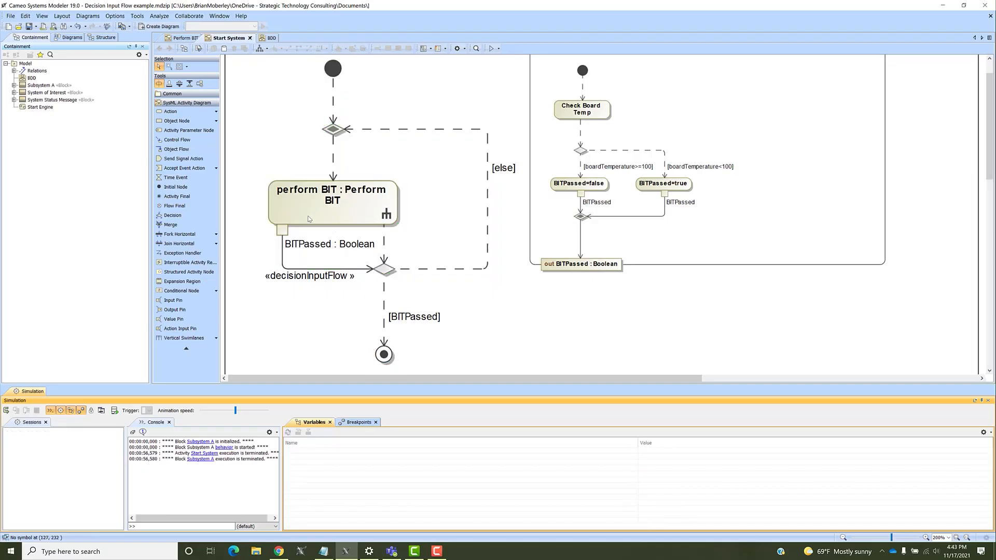
pyautogui.click(263, 113)
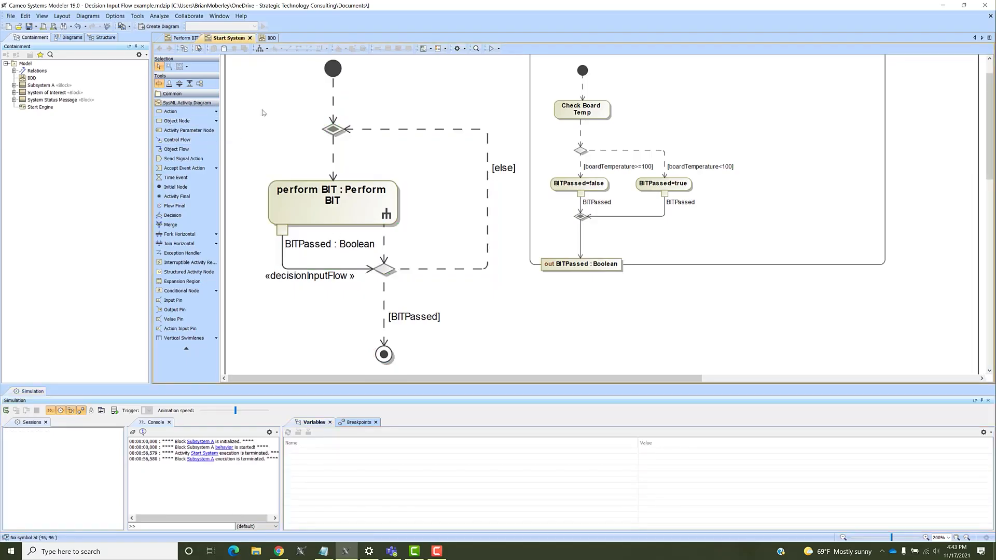
# Turn off the Decision Input Flow designation on the BITPassed object flow and delete the control flow from perform BIT to the decision node.
pyautogui.scroll(-1, 263, 113)
pyautogui.scroll(1, 263, 113)
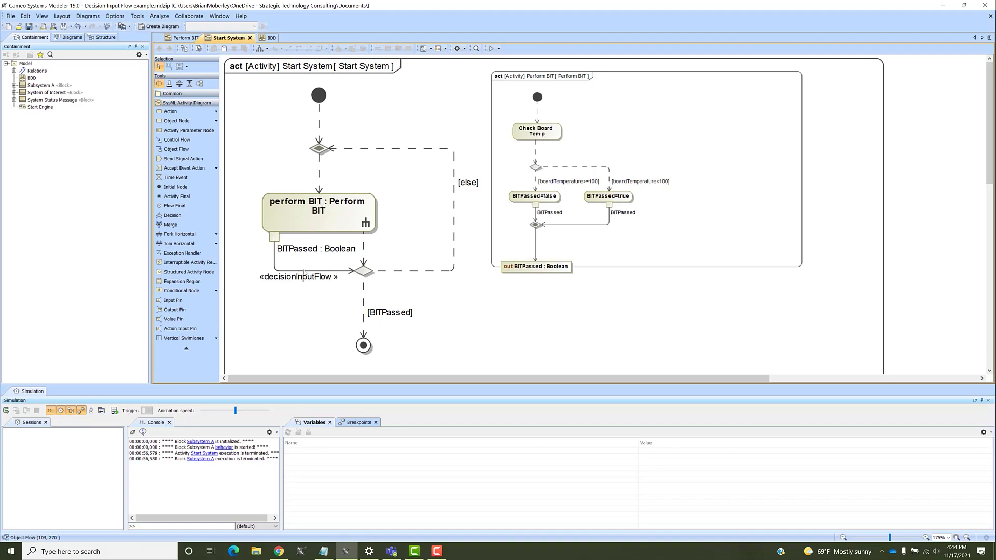
pyautogui.rightClick(337, 275)
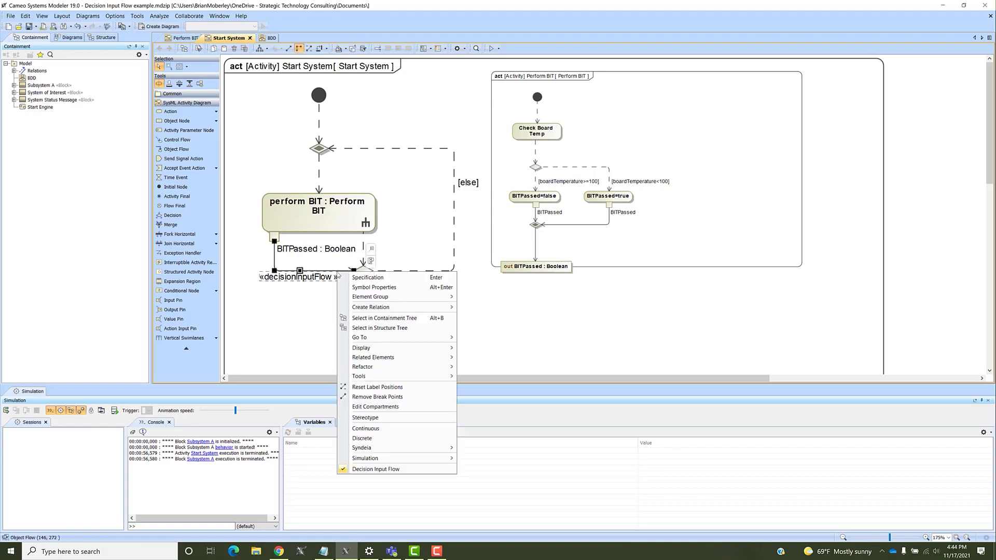
pyautogui.click(375, 468)
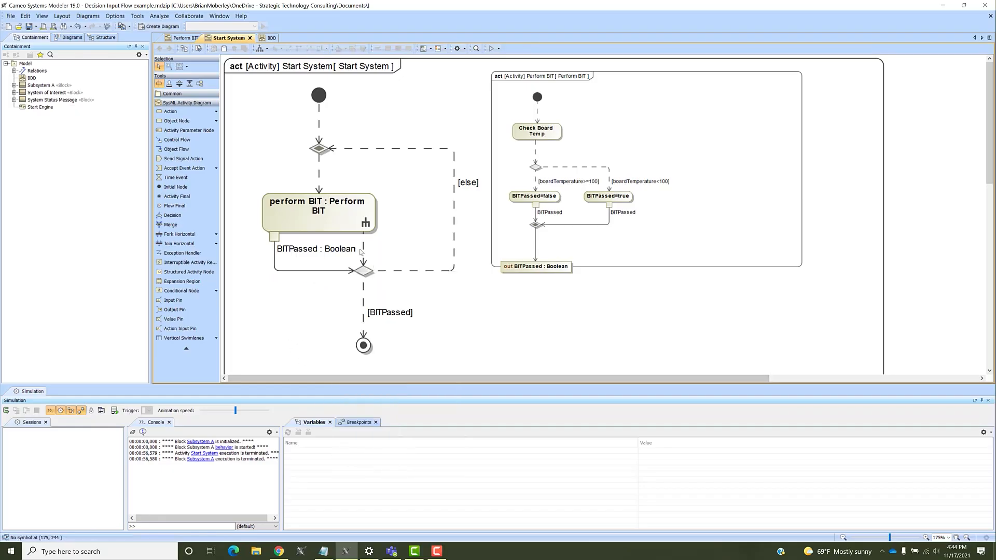
pyautogui.click(364, 251)
pyautogui.press('Delete')
# Run the Start System activity with Subsystem A as context and set its boardTemperature to 99 during the simulation.
pyautogui.click(498, 49)
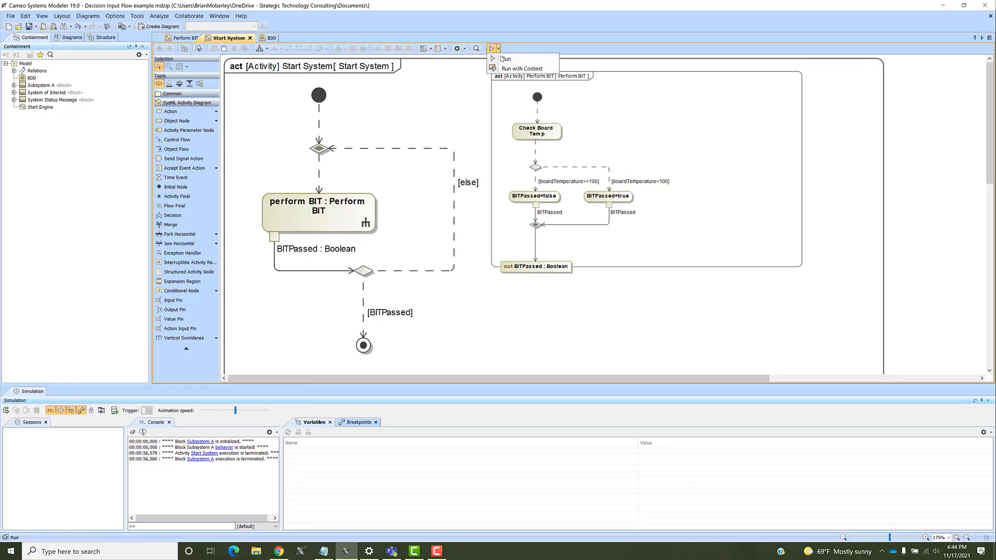
pyautogui.click(509, 70)
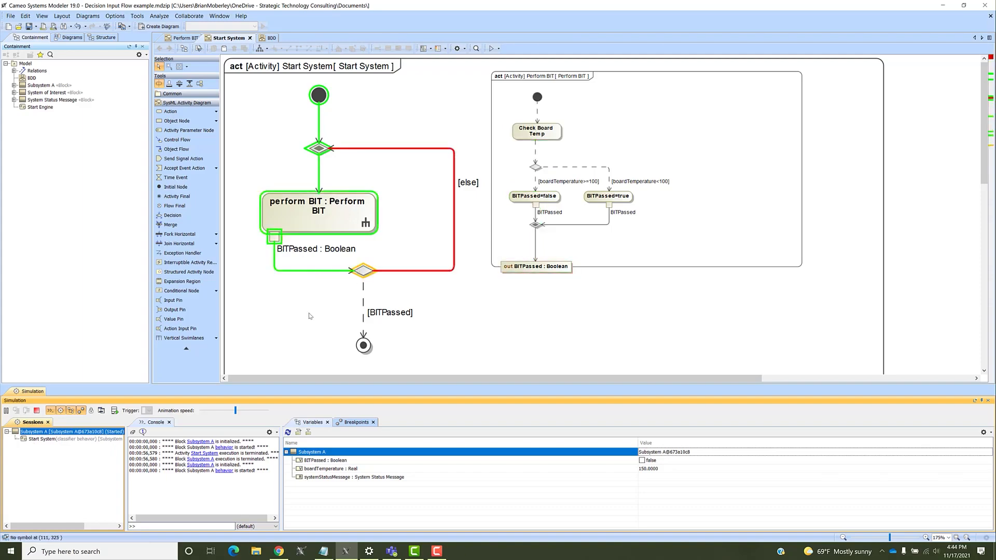
pyautogui.click(663, 467)
pyautogui.click(662, 468)
pyautogui.press('BackSpace')
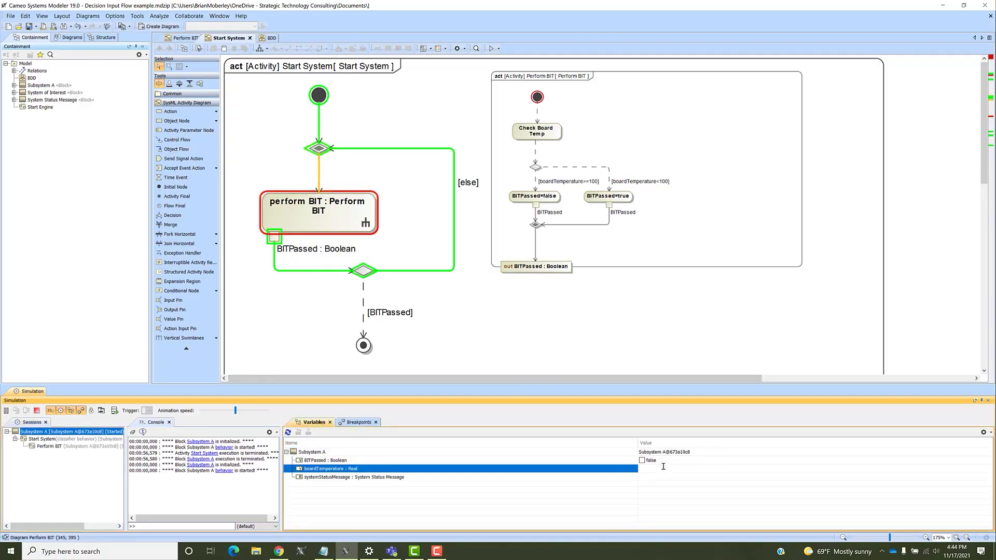
pyautogui.write('99')
pyautogui.press('Return')
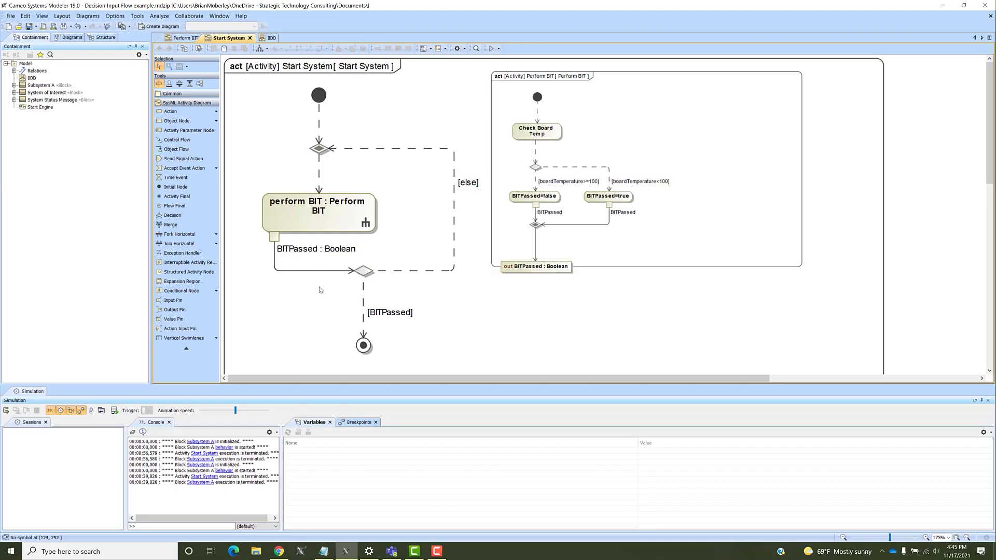
# Make the object flow from the BITPassed pin a Decision Input Flow again and place its stereotype label just below the line.
pyautogui.rightClick(305, 270)
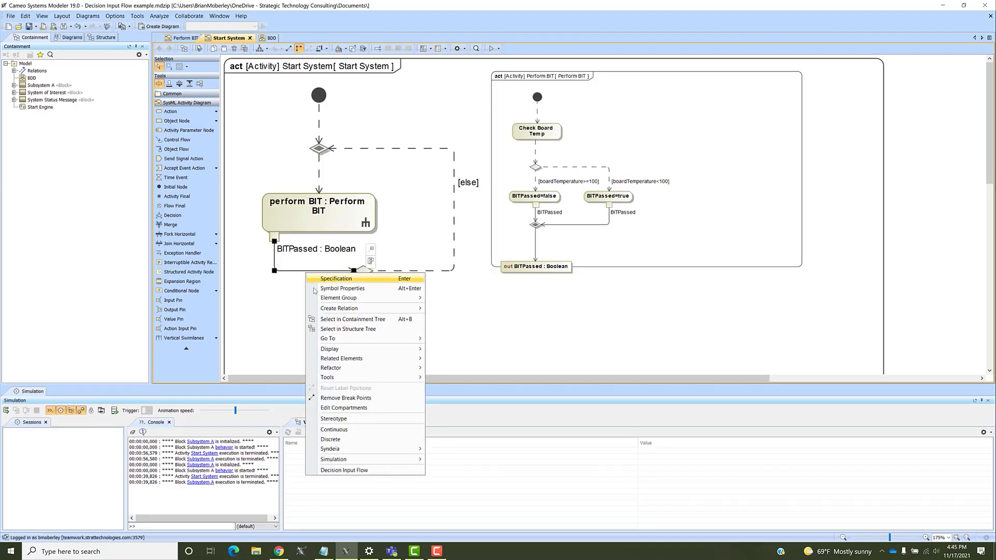
pyautogui.click(335, 470)
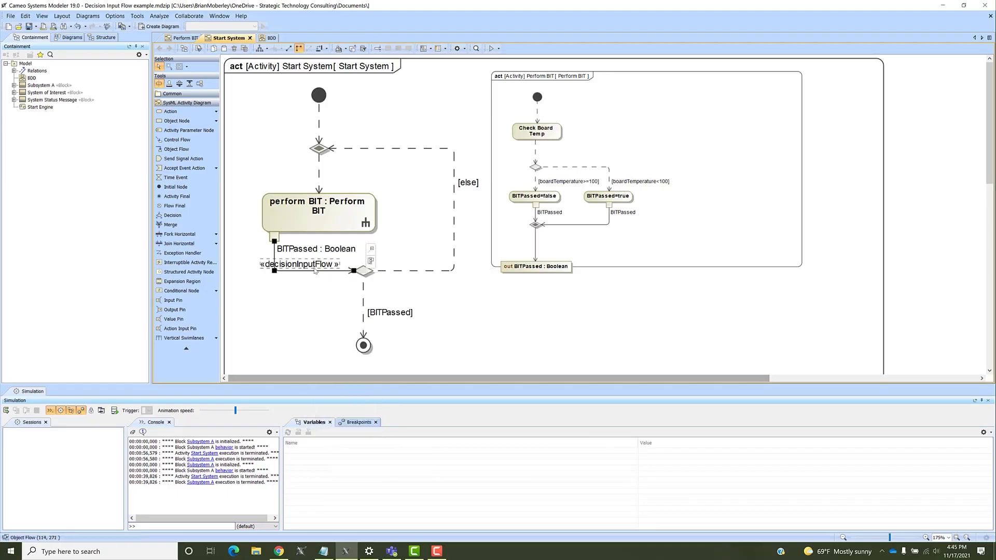
pyautogui.moveTo(315, 270); pyautogui.dragTo(315, 282)
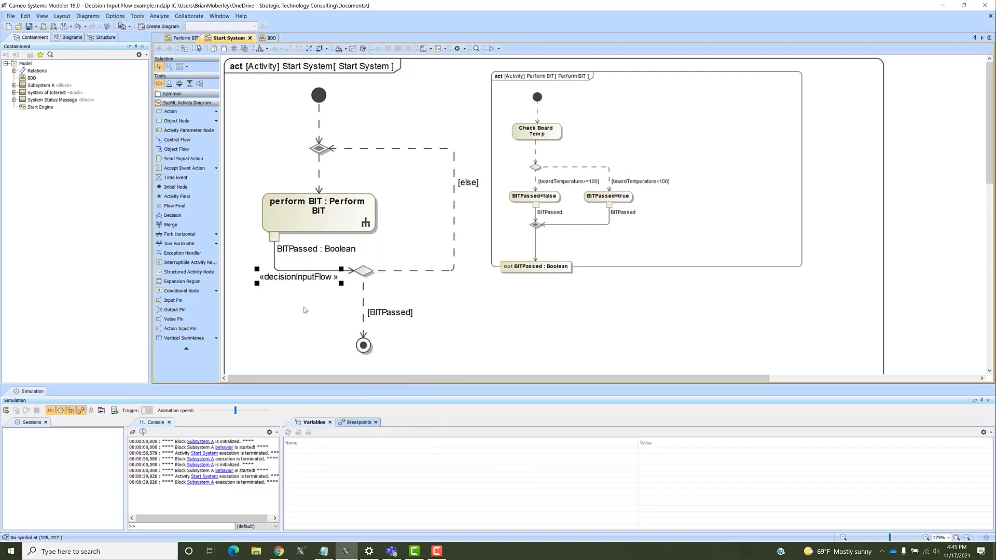
pyautogui.click(305, 311)
pyautogui.click(364, 270)
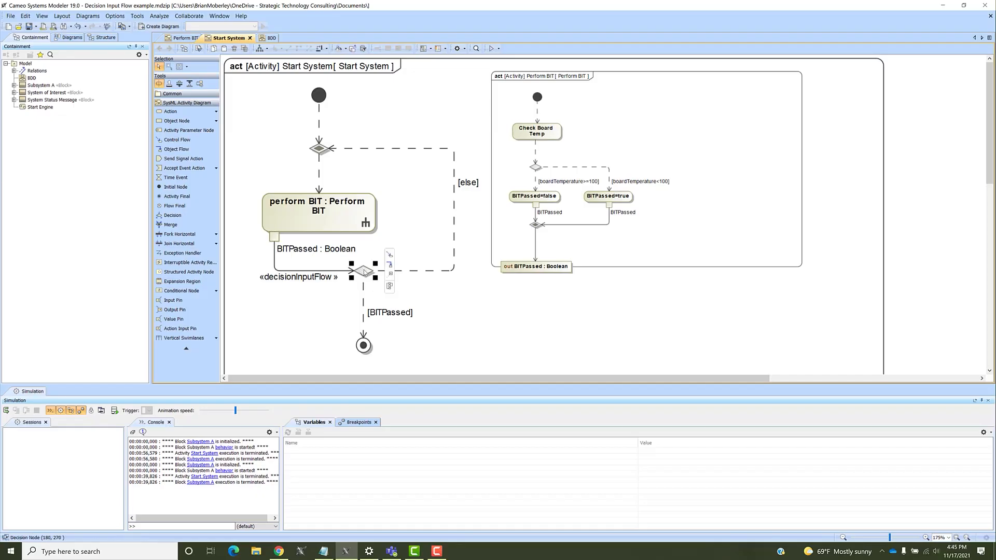
pyautogui.click(425, 294)
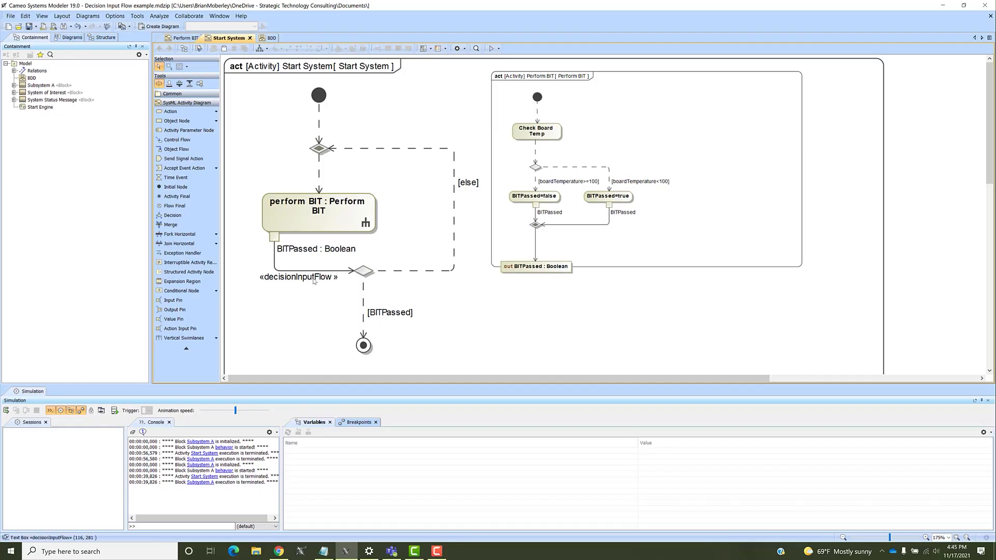
# Redraw the control flow from the perform BIT action down to the decision node.
pyautogui.click(330, 218)
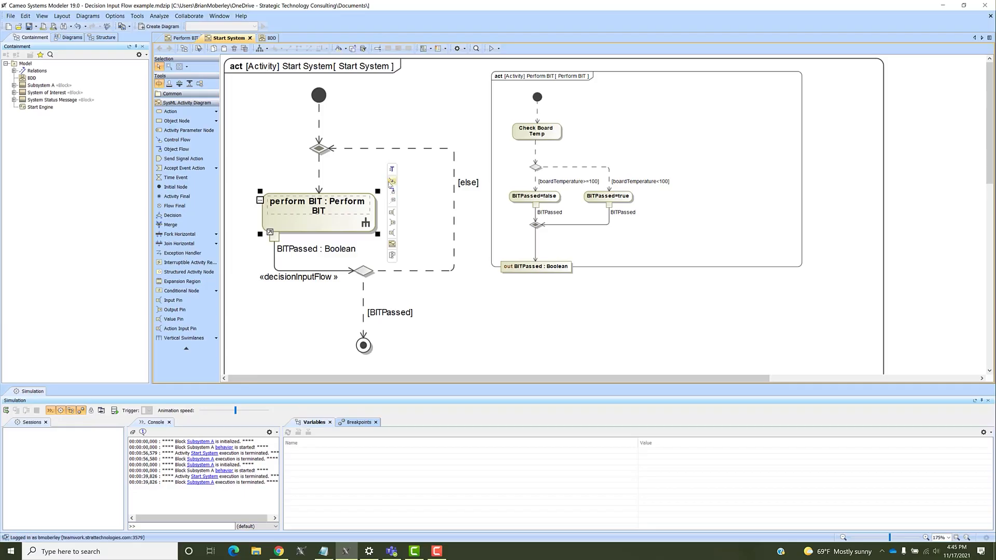
pyautogui.click(391, 181)
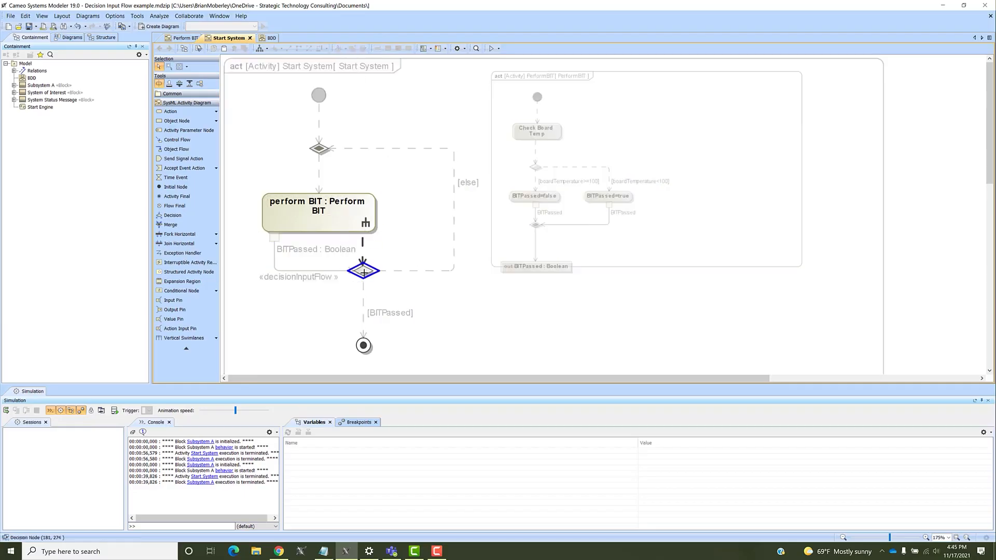
pyautogui.click(364, 269)
pyautogui.click(401, 226)
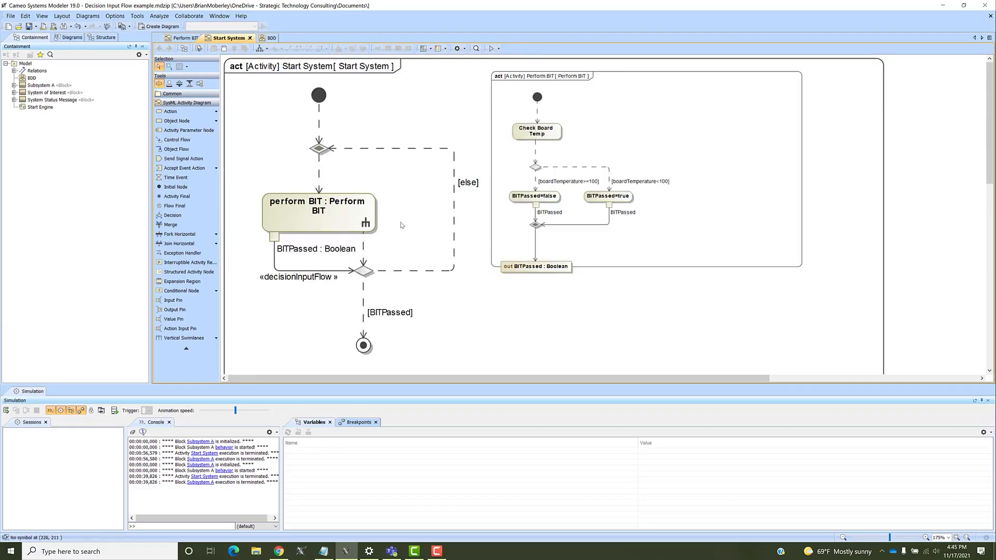